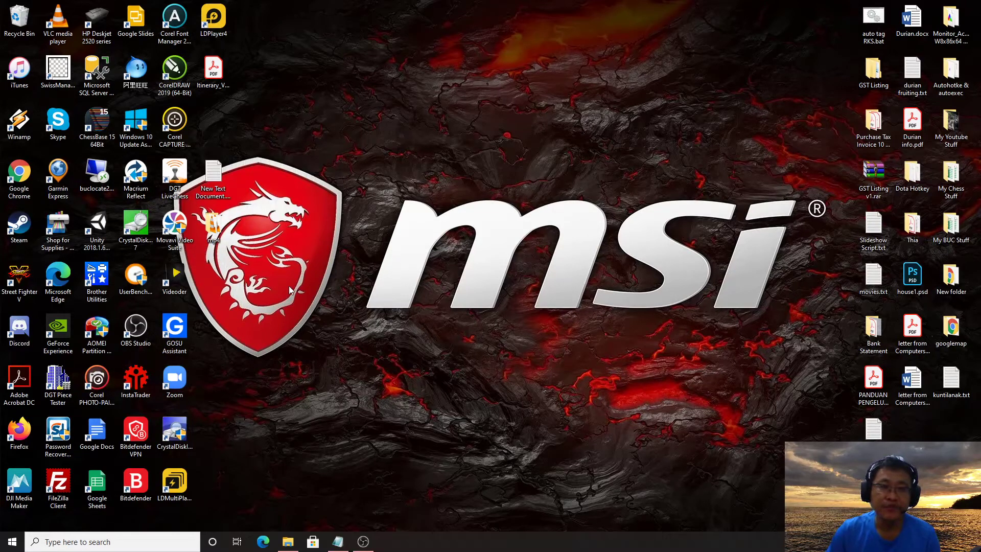
Step: Open the mp4 folder from the desktop in a maximized window and briefly highlight the Ed Sheeran and Judika videos
double_click(214, 235)
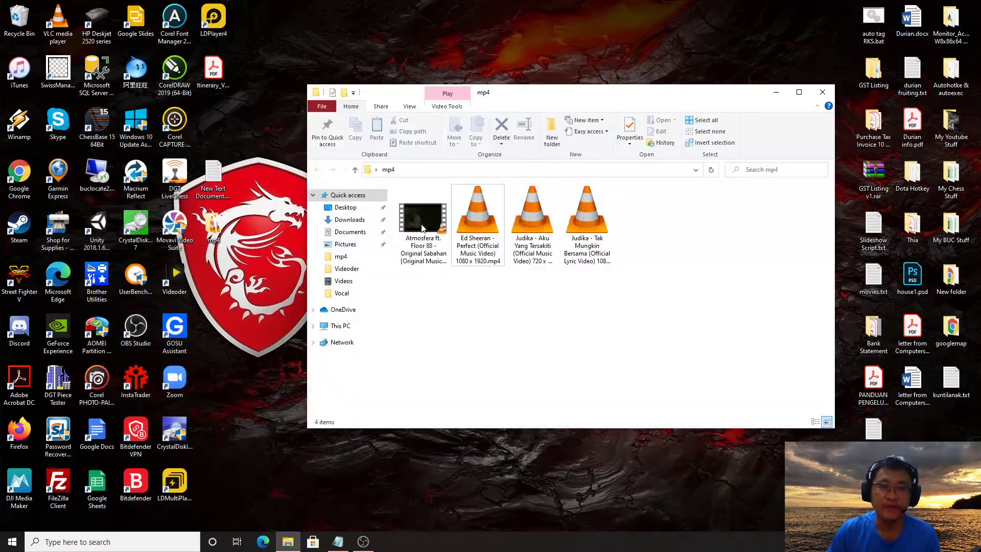
double_click(592, 99)
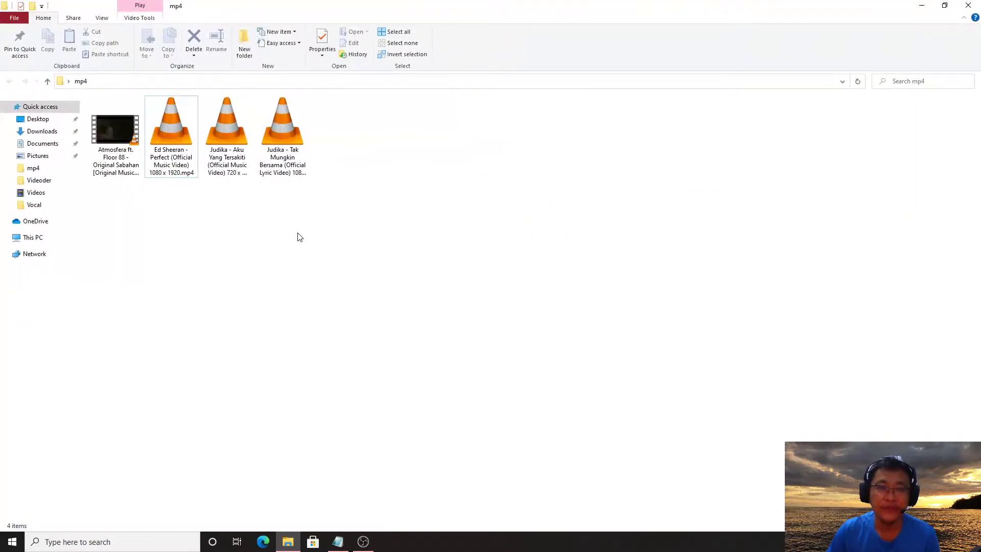
drag(312, 227, 180, 127)
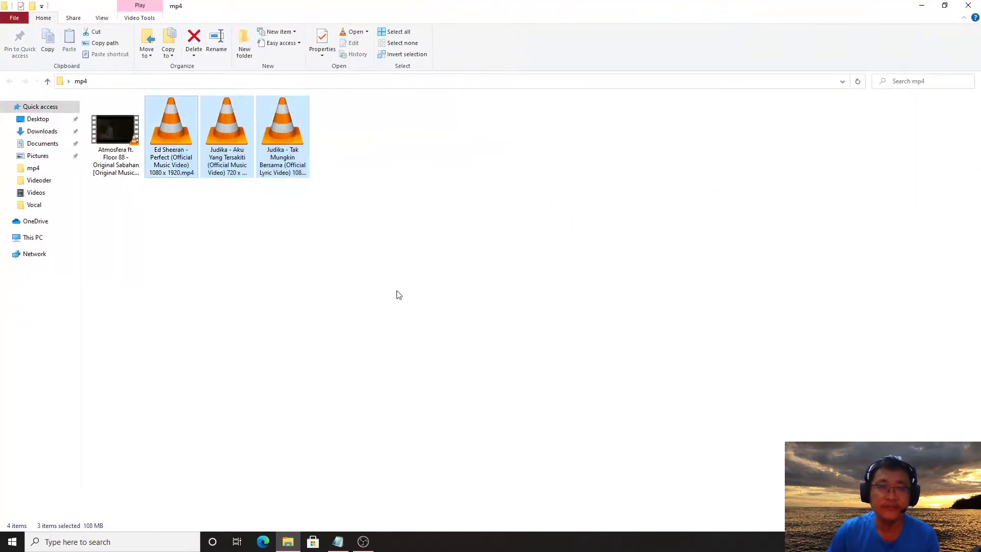
click(375, 282)
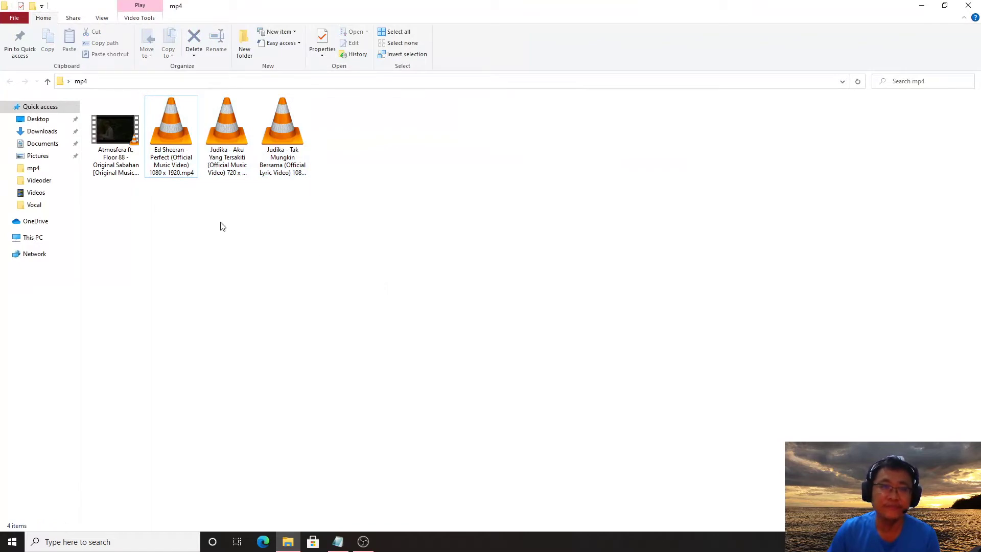
Step: Try to play "Ed Sheeran - Perfect (Official Music Video) 1080 x 1920.mp4" with Movies & TV, and close the player
double_click(175, 159)
right_click(176, 158)
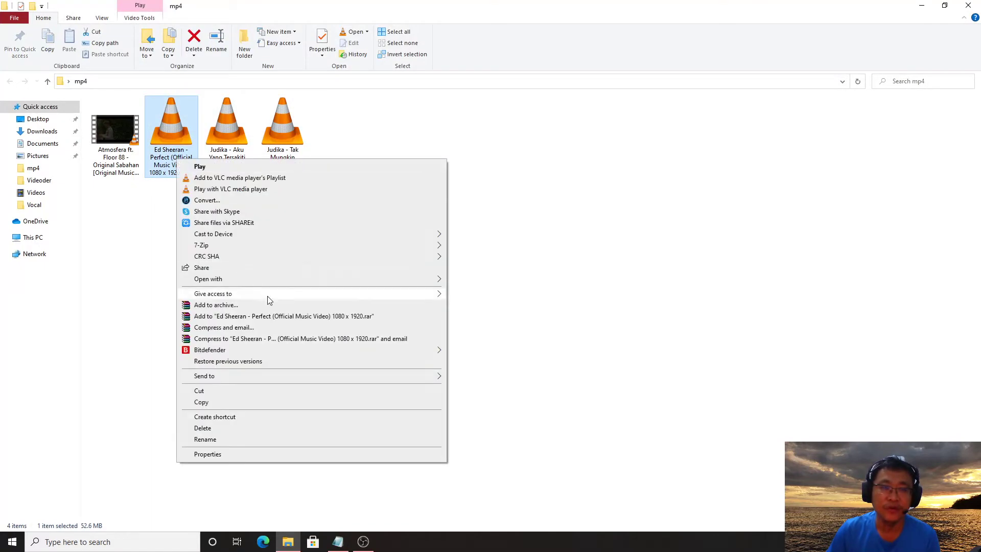
mouse_move(281, 281)
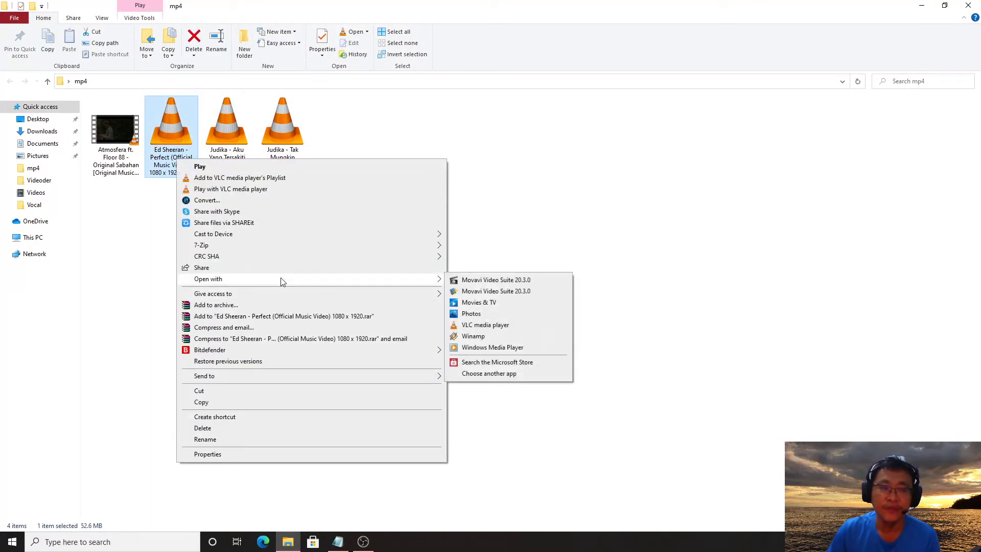
click(484, 304)
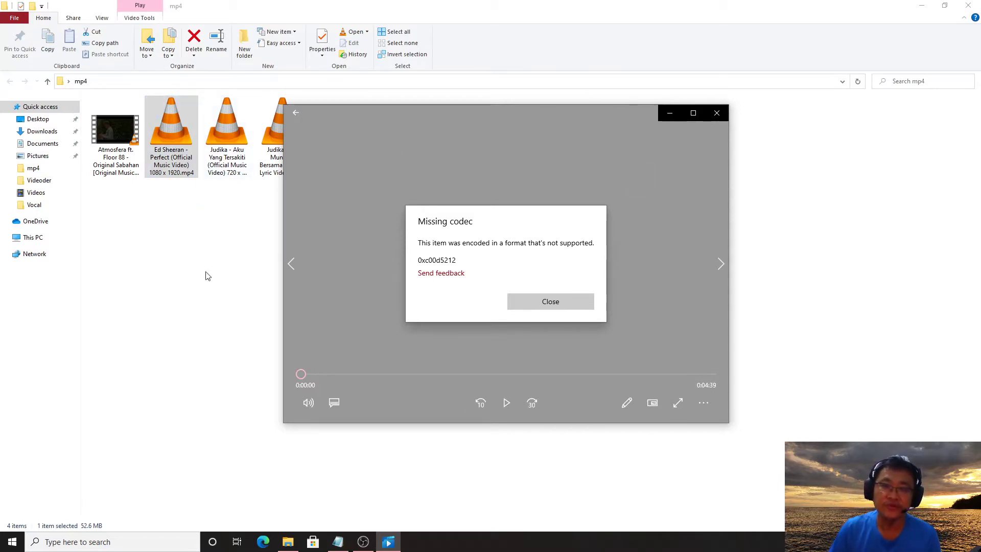
click(550, 301)
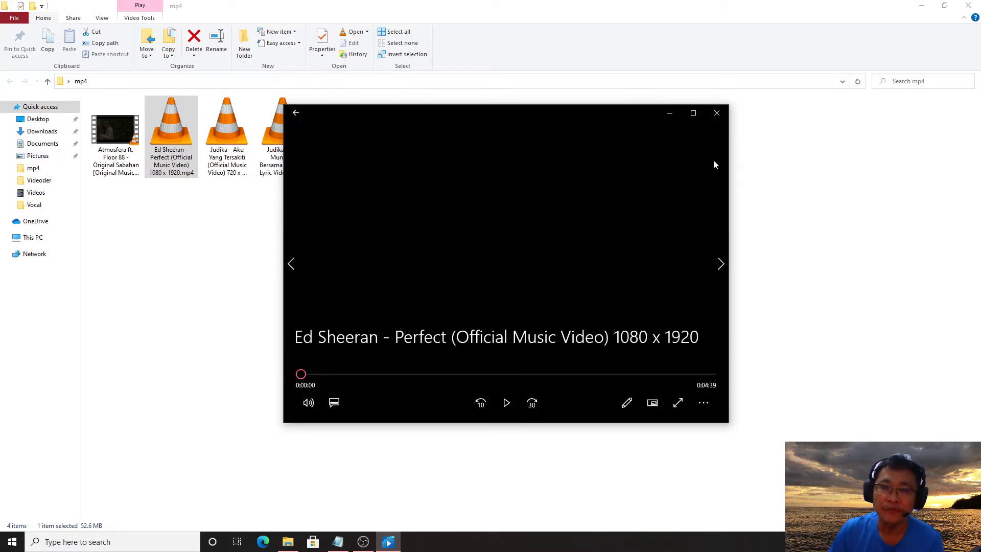
click(716, 112)
Step: Open the "Ed Sheeran - Perfect (Official Music Video) 1080 x 1920.mp4" video in VLC media player
click(330, 285)
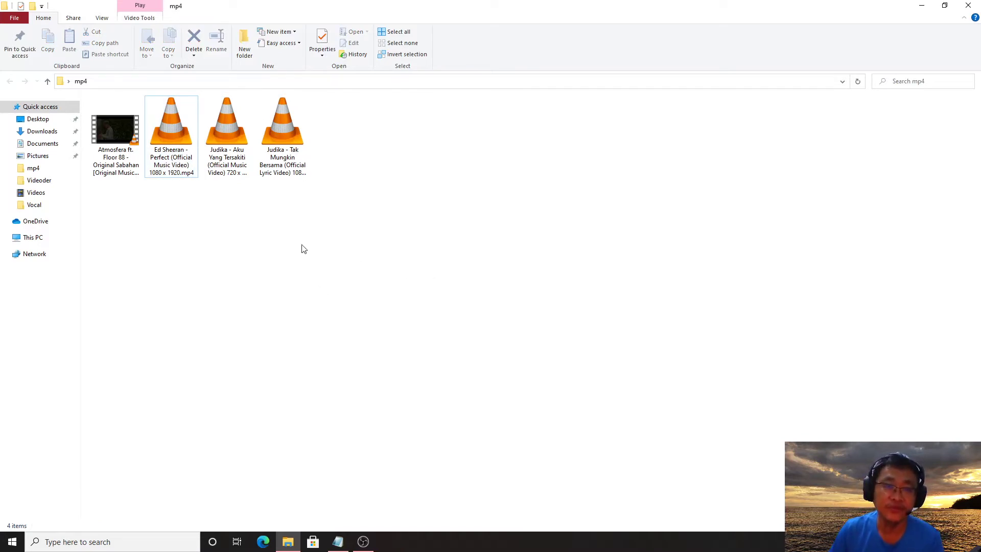
double_click(172, 159)
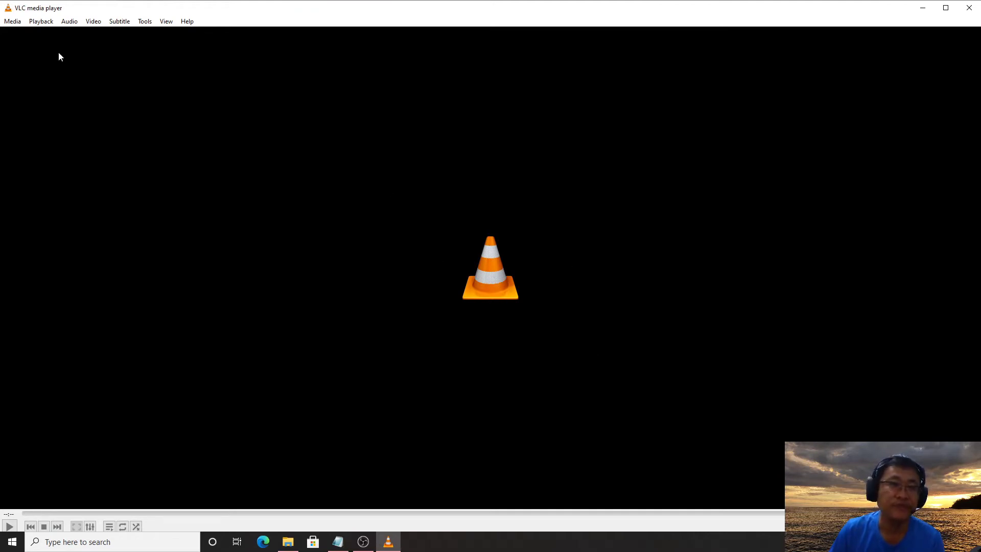
click(12, 23)
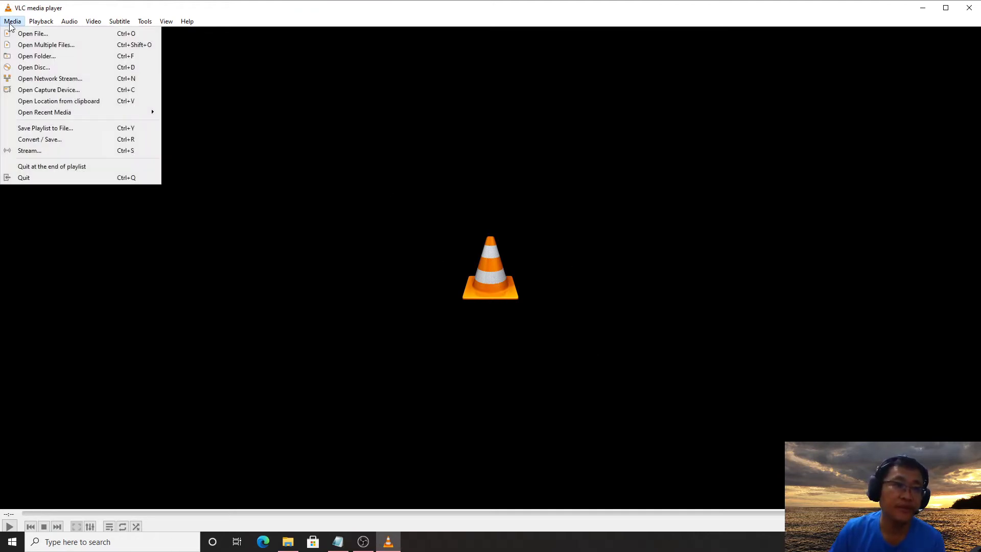
click(69, 138)
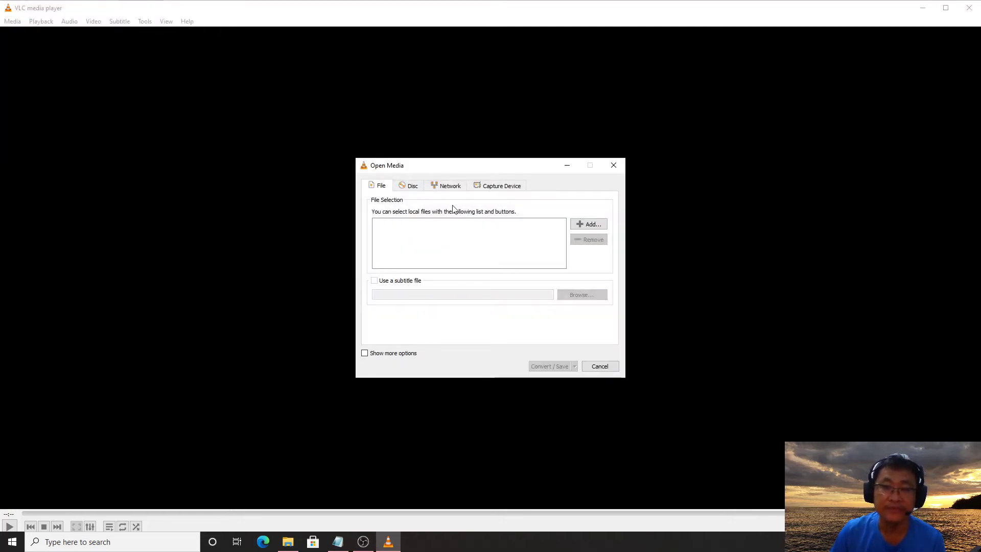
click(614, 165)
Step: Start a Convert / Save job and add "Ed Sheeran - Perfect (Official Music Video) 1080 x 1920.mp4" as its source file
click(13, 22)
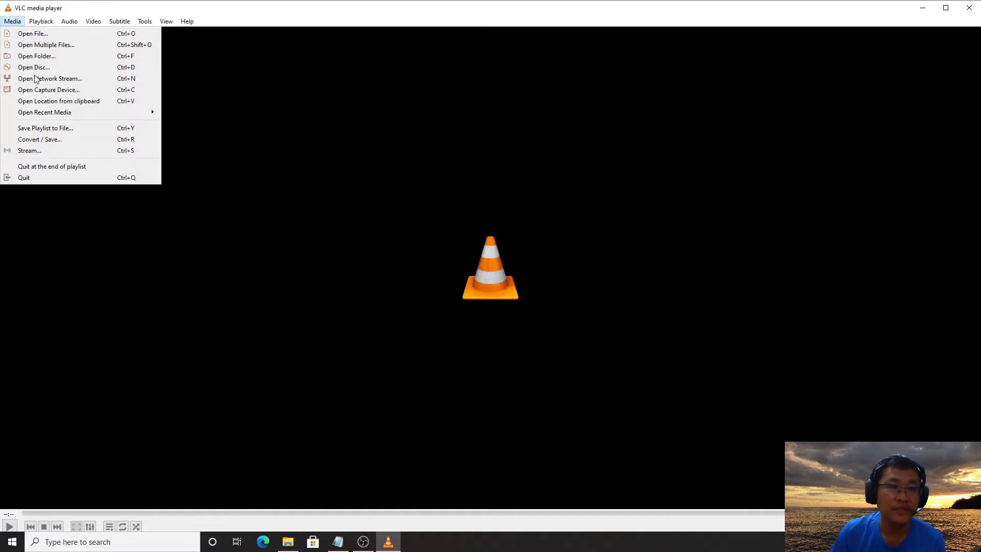
click(54, 139)
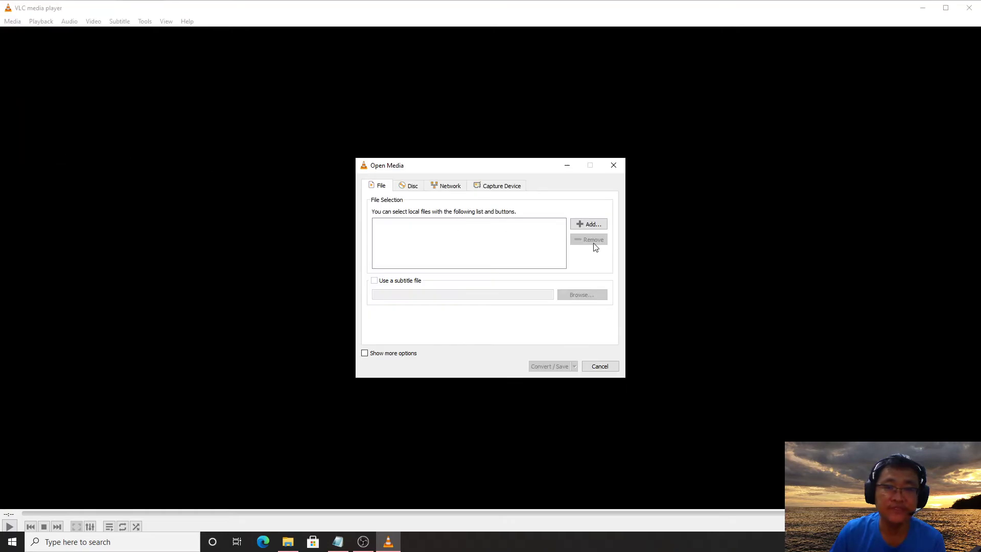
click(591, 226)
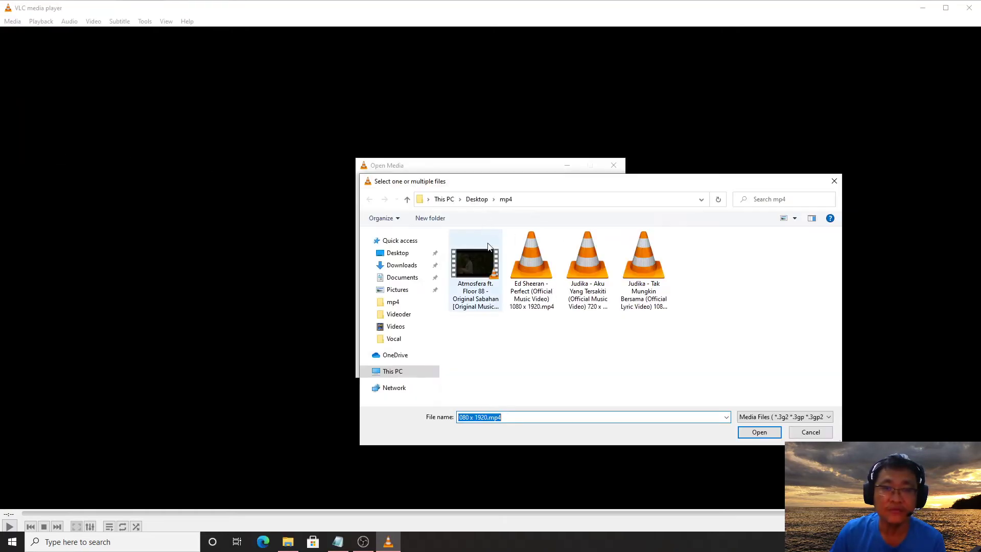
click(533, 264)
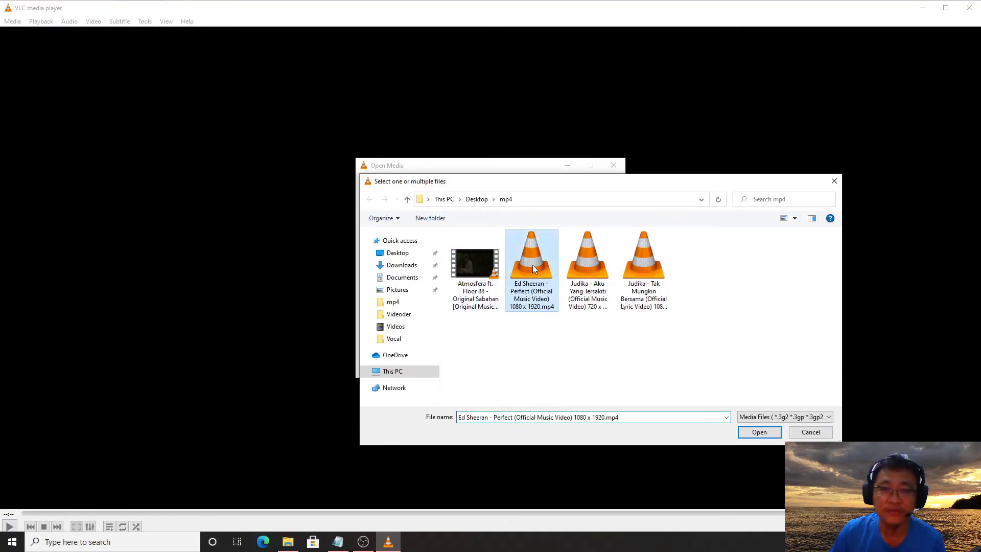
click(755, 431)
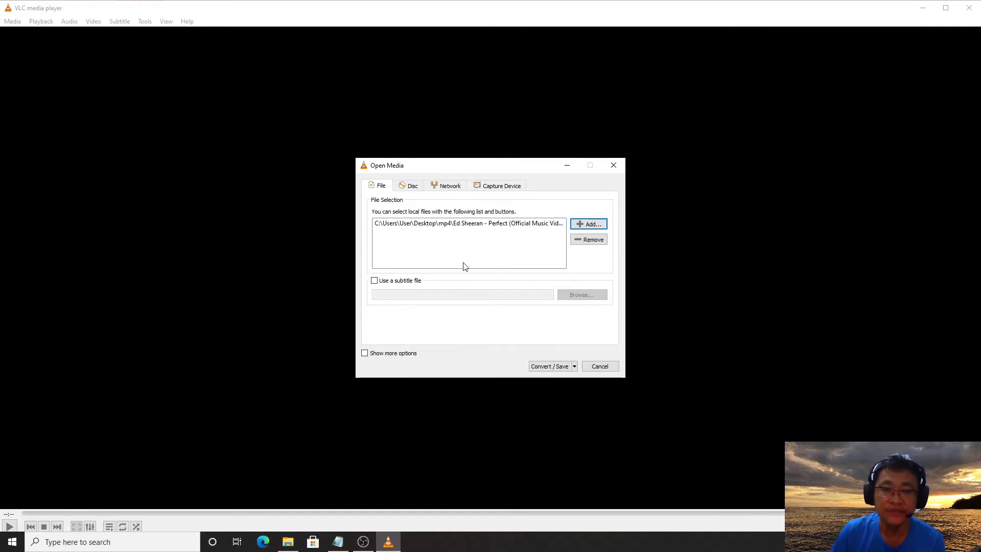
Step: Proceed to the conversion settings without extra options and choose the Video - H.264 + MP3 (MP4) profile
click(386, 354)
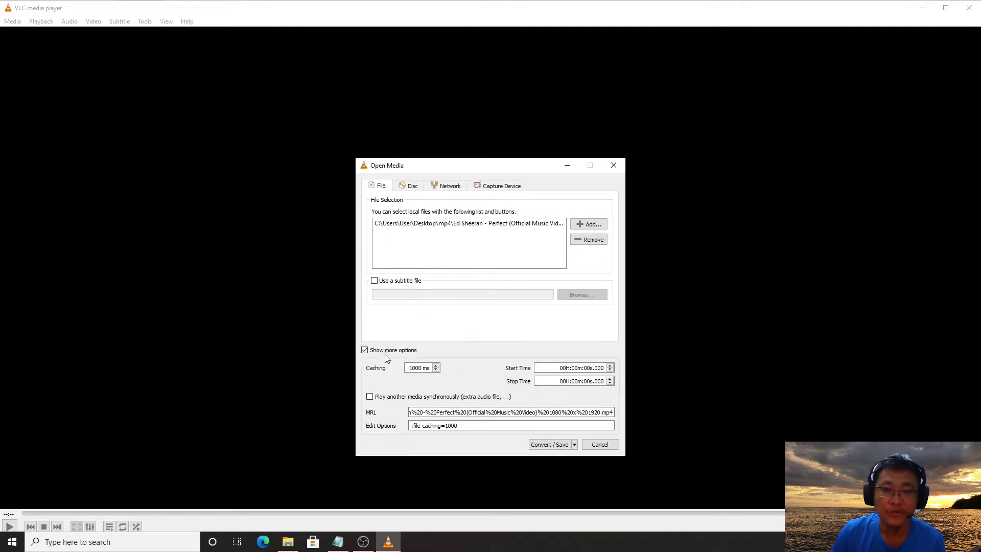
click(376, 352)
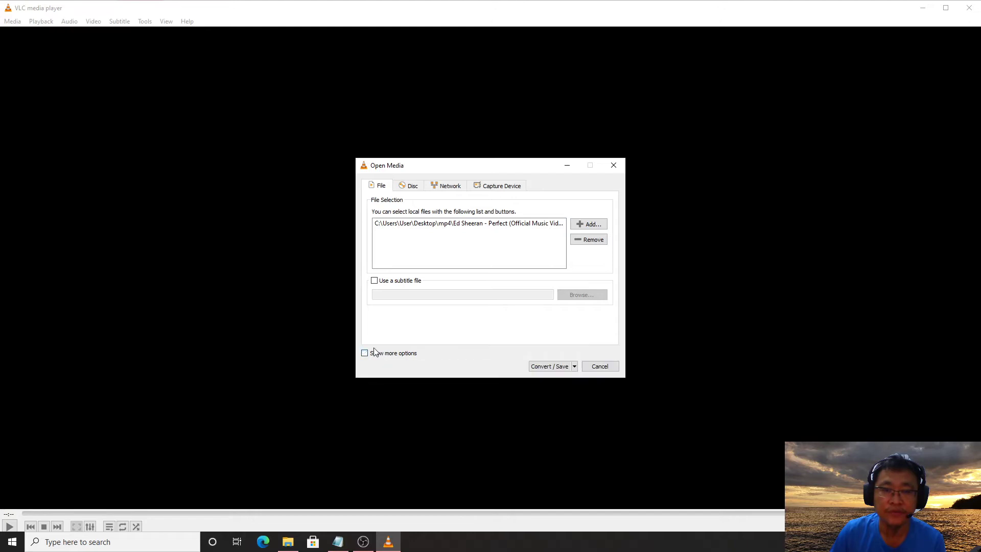
click(554, 367)
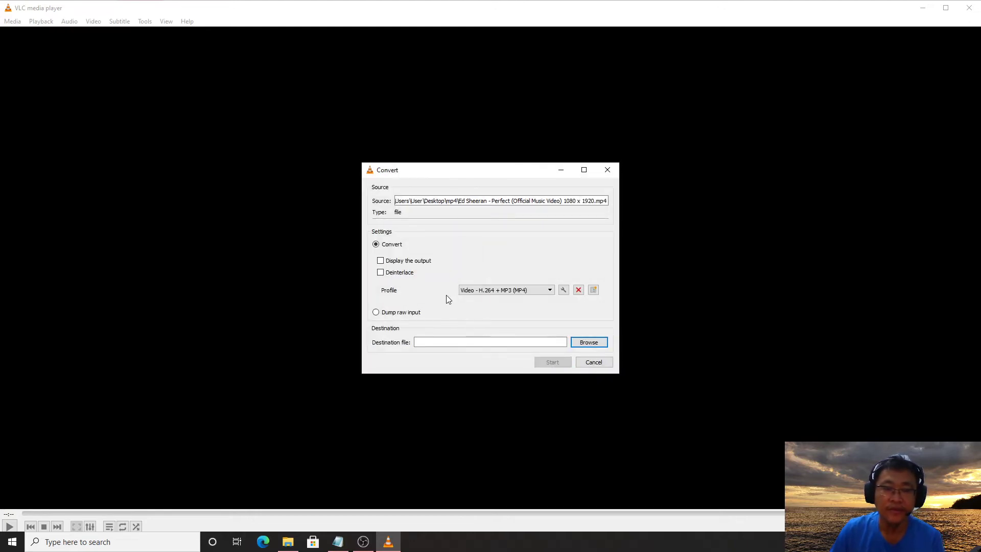
click(511, 291)
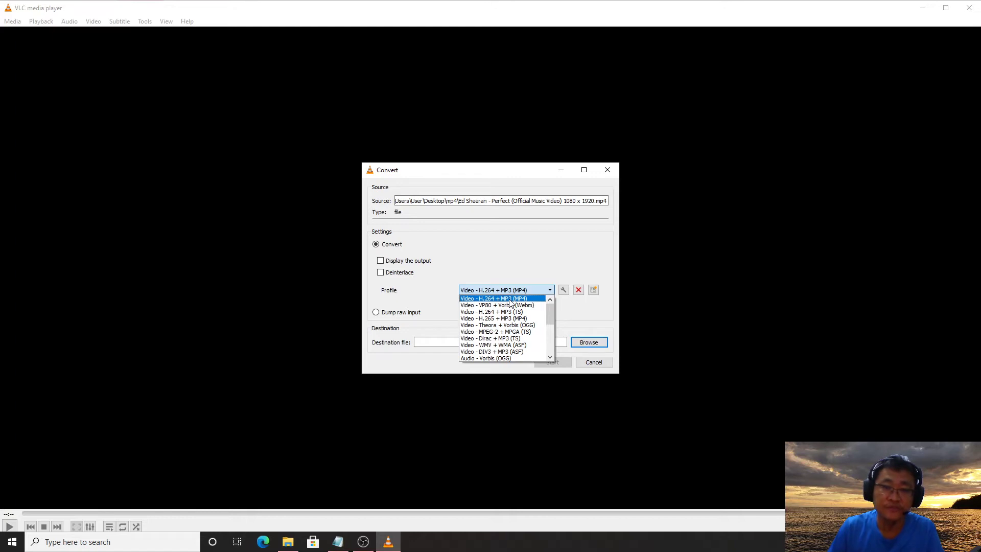
click(510, 298)
click(525, 295)
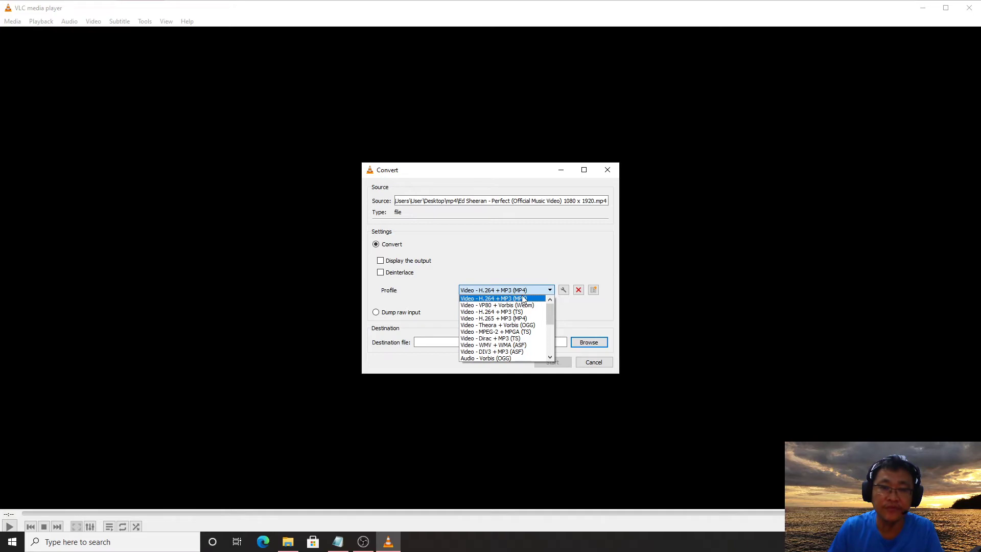
click(522, 296)
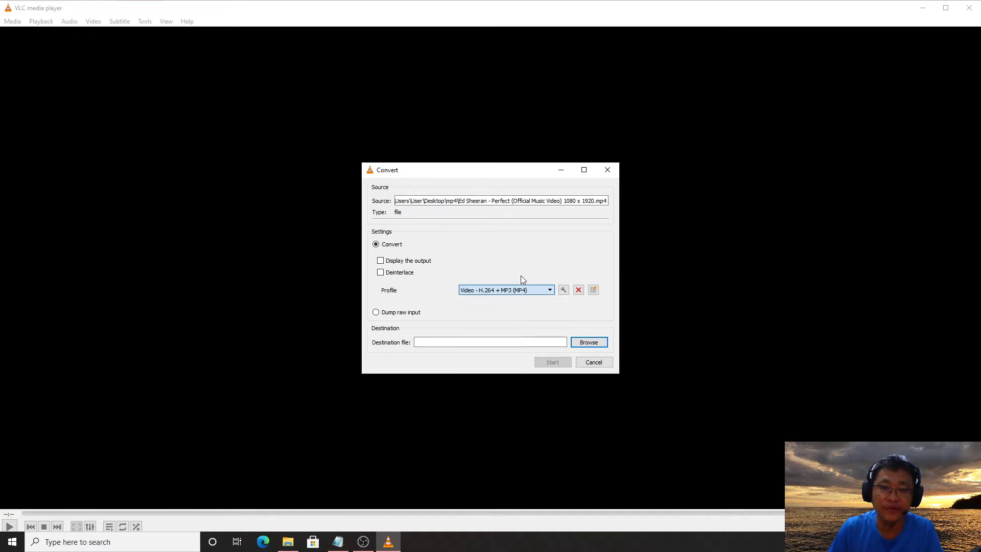
Step: Set the destination to "Ed Sheeran - Perfect (Official Music Video) 1080 x 1920a.mp4" in the mp4 folder and start the conversion
click(593, 343)
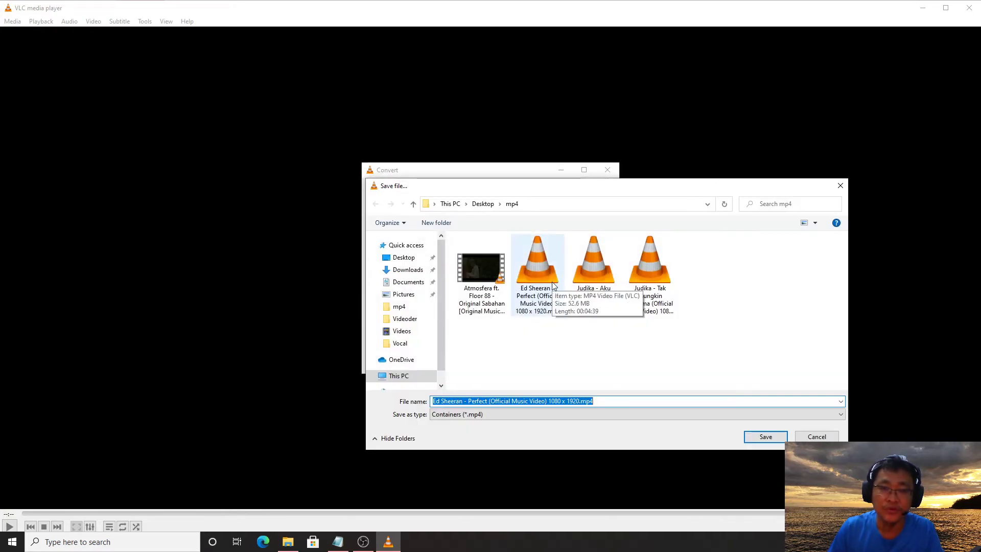
click(579, 401)
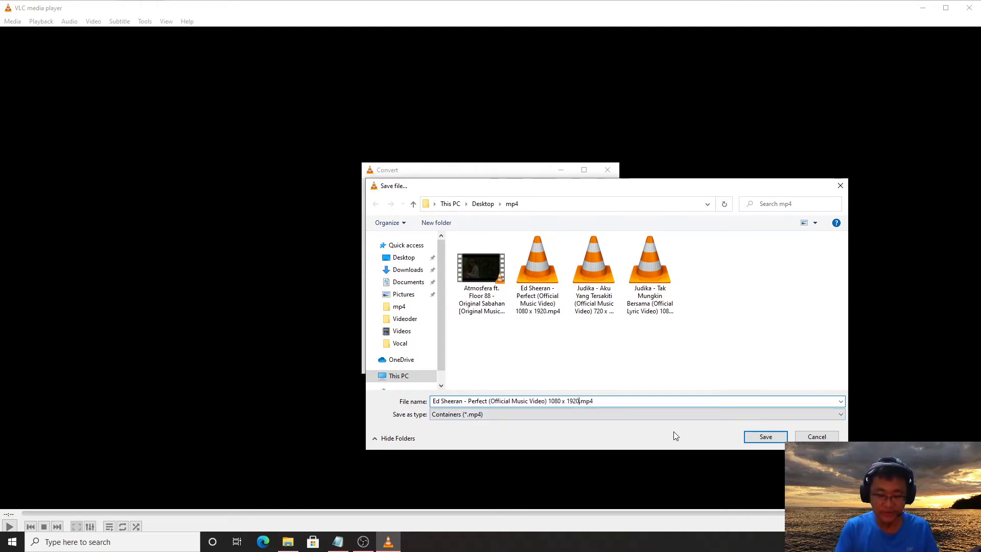
text(a)
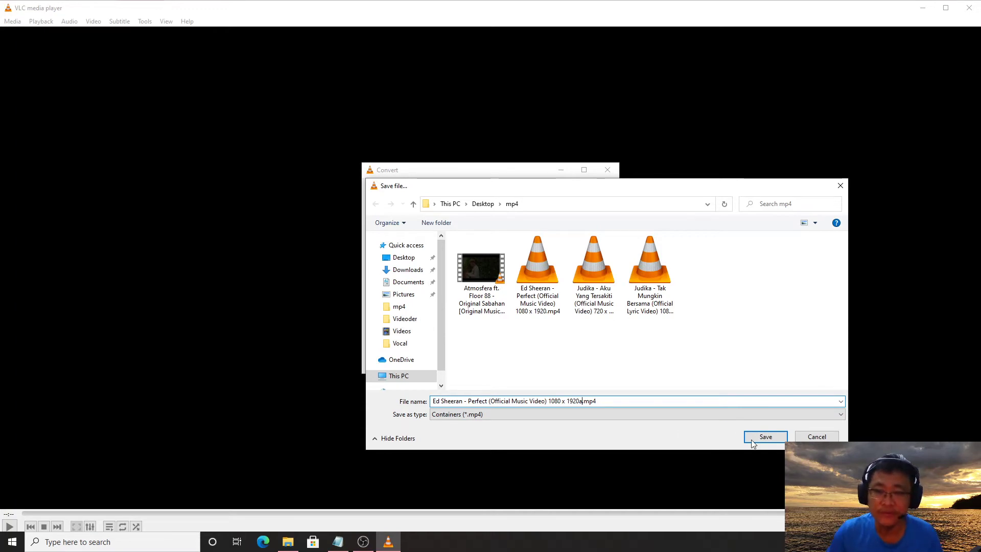
click(765, 438)
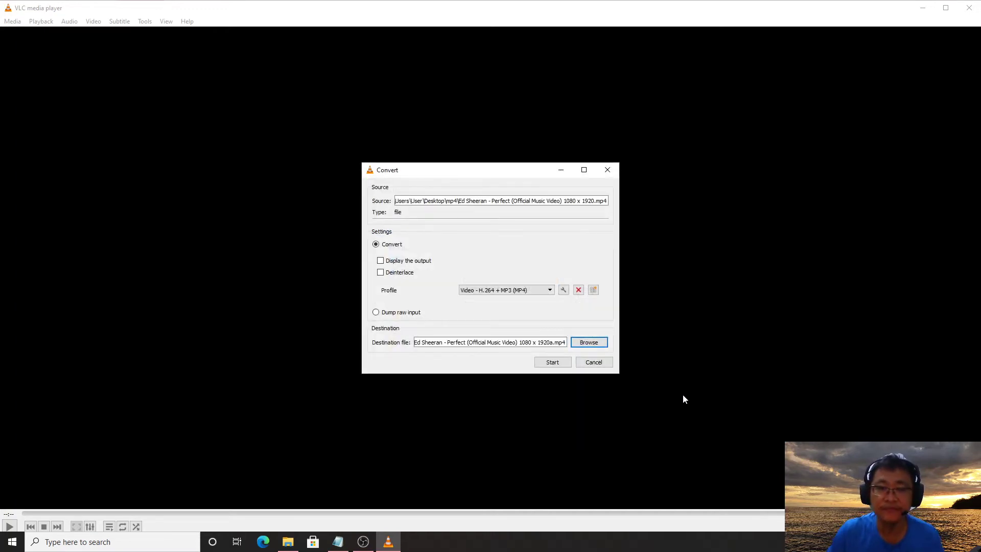
click(552, 362)
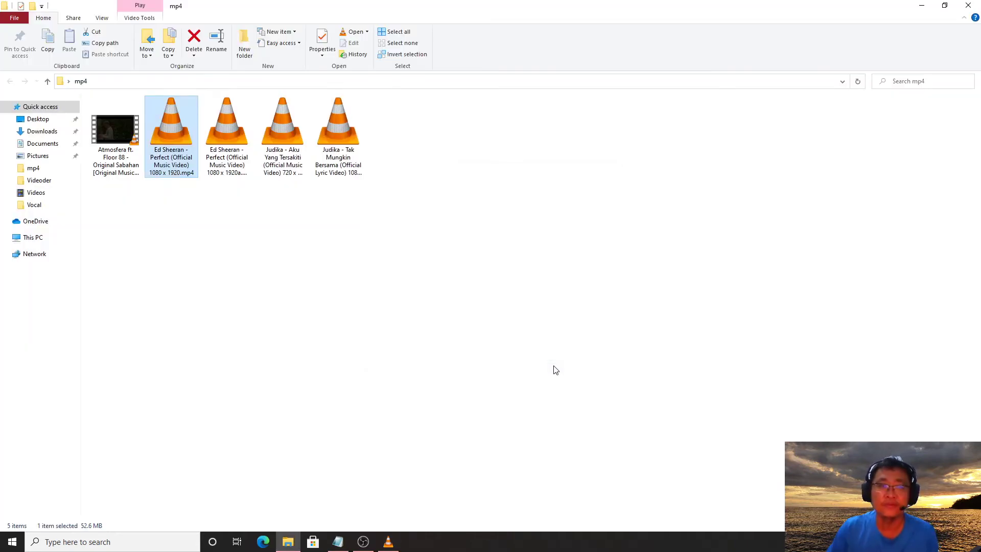
Step: Follow the conversion progress in VLC media player until it finishes, and return to the mp4 folder
click(397, 542)
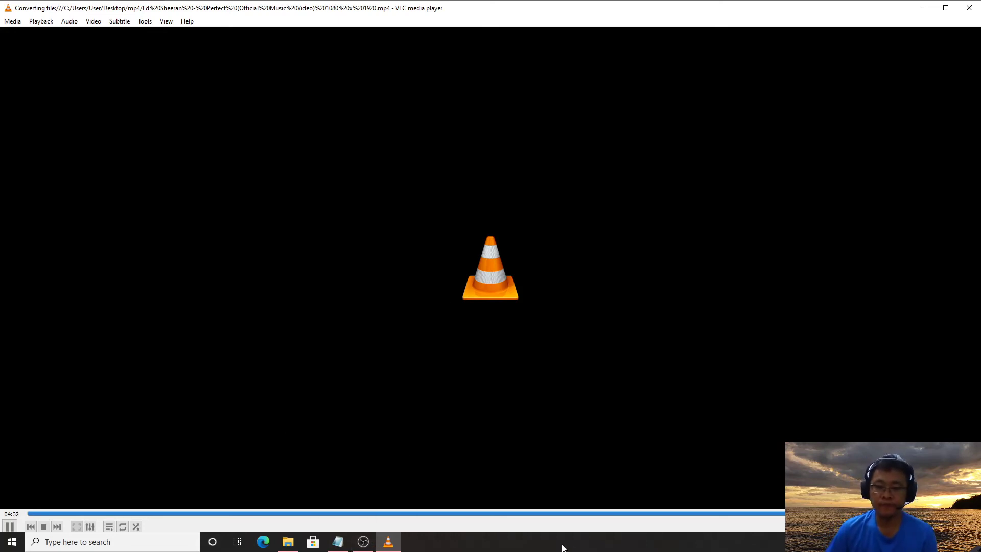
click(288, 542)
click(287, 542)
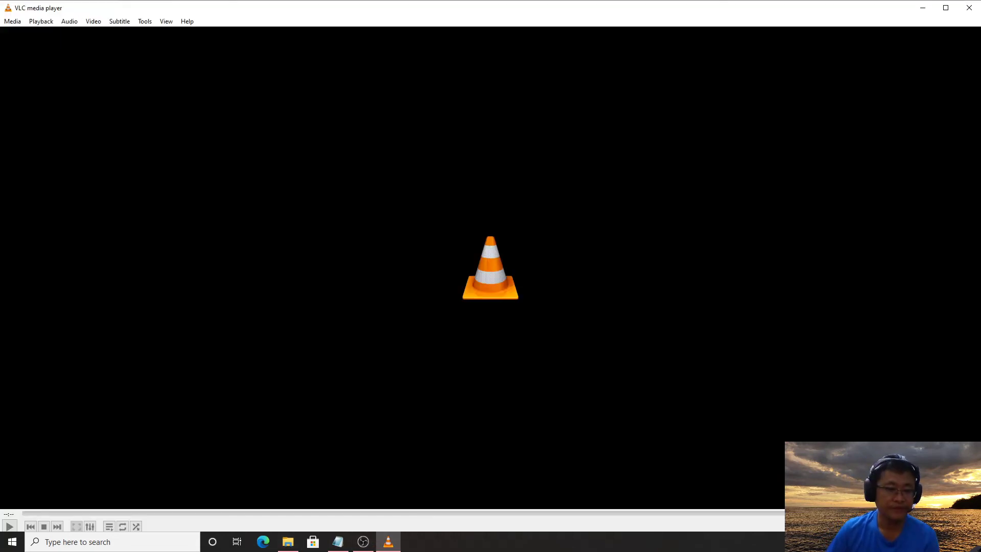
mouse_move(286, 546)
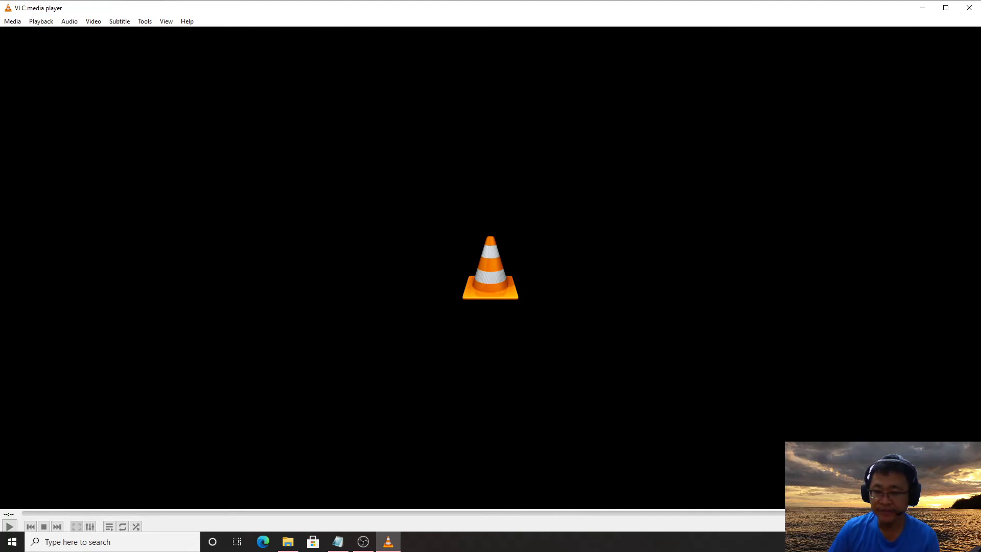
key(alt+Tab)
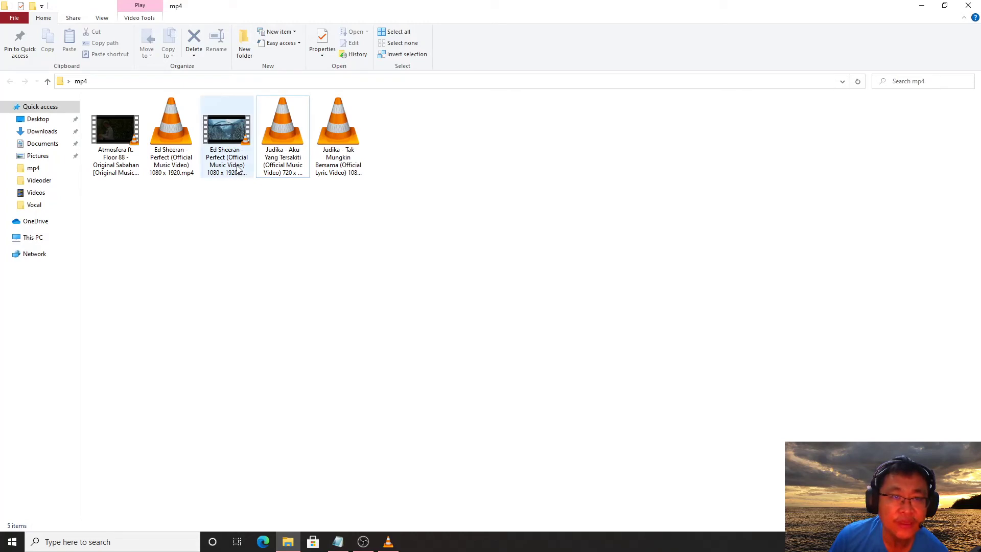
Step: Play the converted "Ed Sheeran - Perfect (Official Music Video) 1080 x 1920a.mp4" with Movies & TV
mouse_move(238, 169)
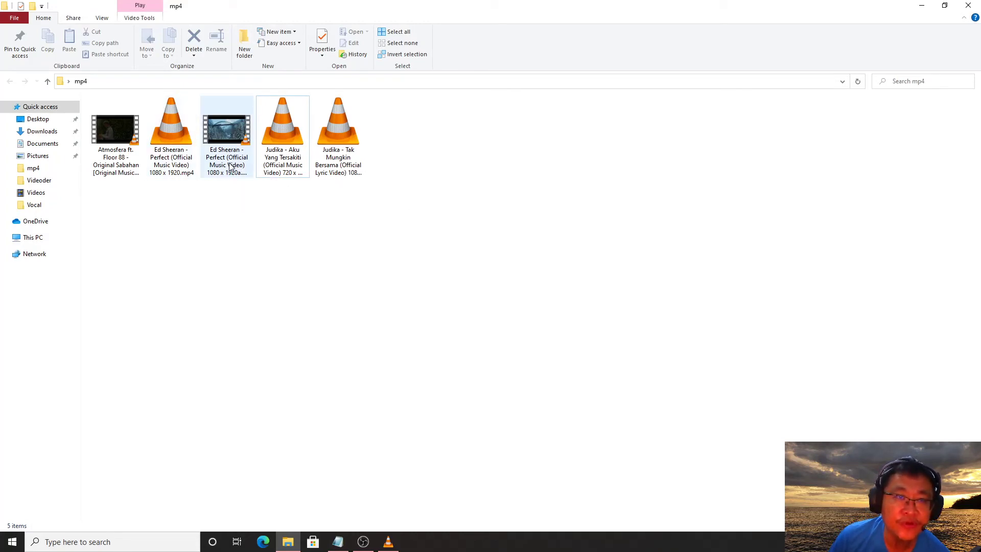
right_click(229, 167)
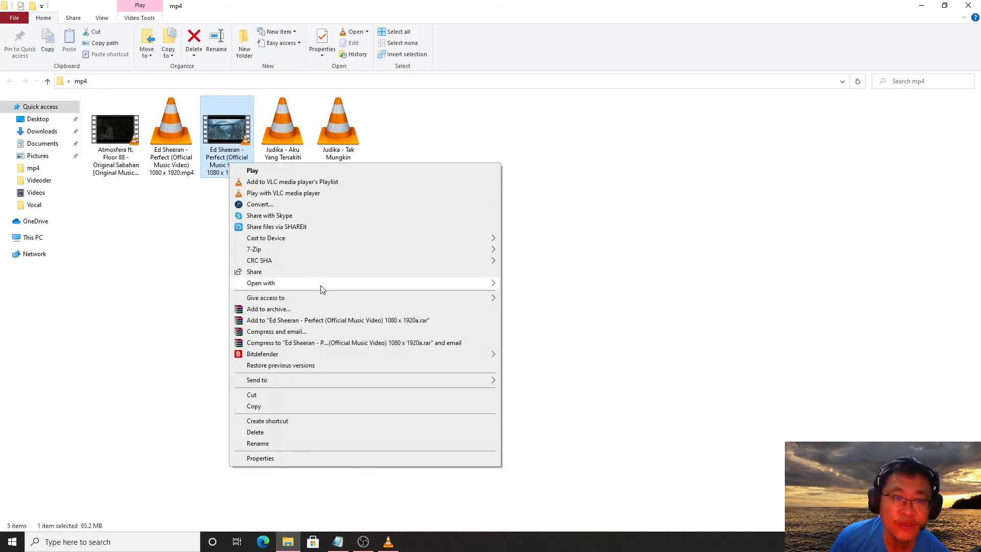
mouse_move(340, 287)
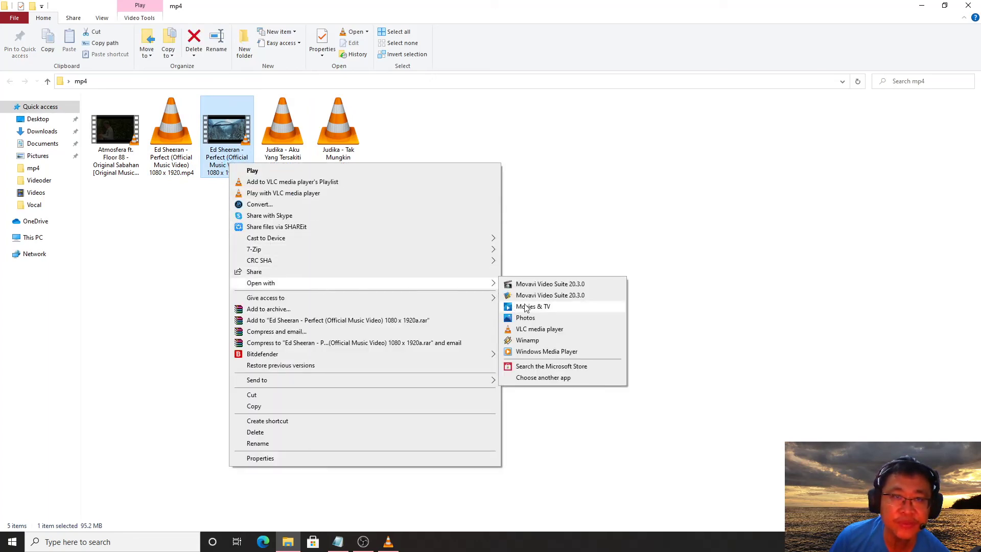
click(525, 307)
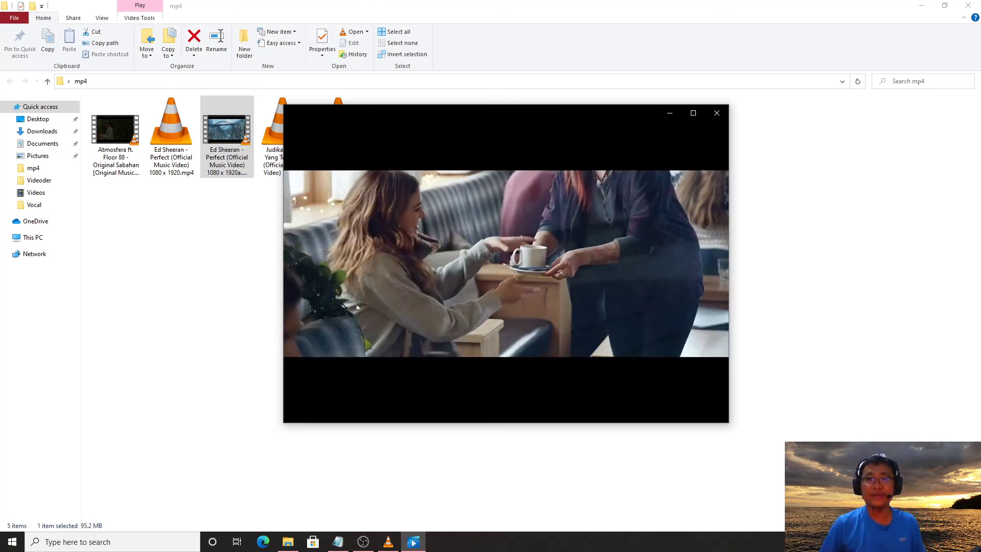
mouse_move(608, 135)
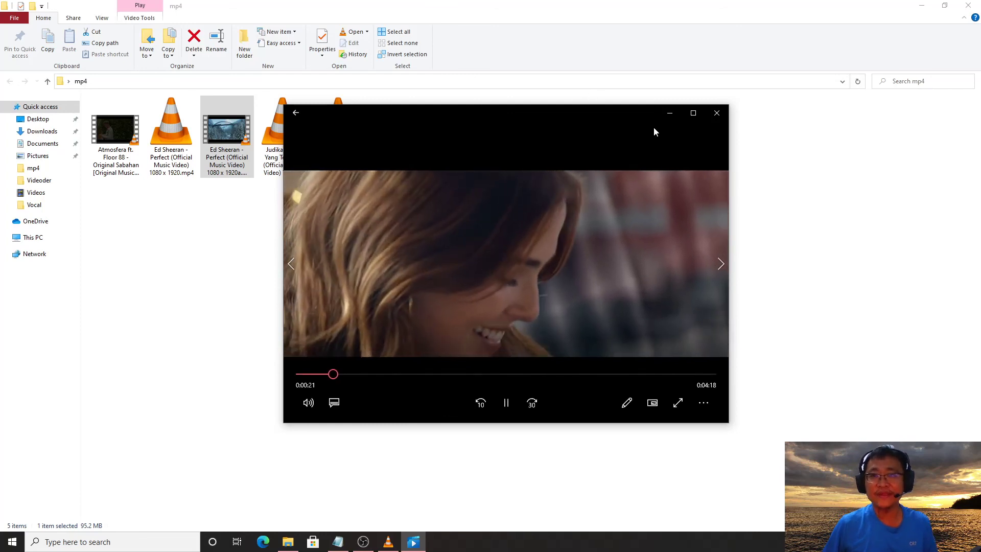